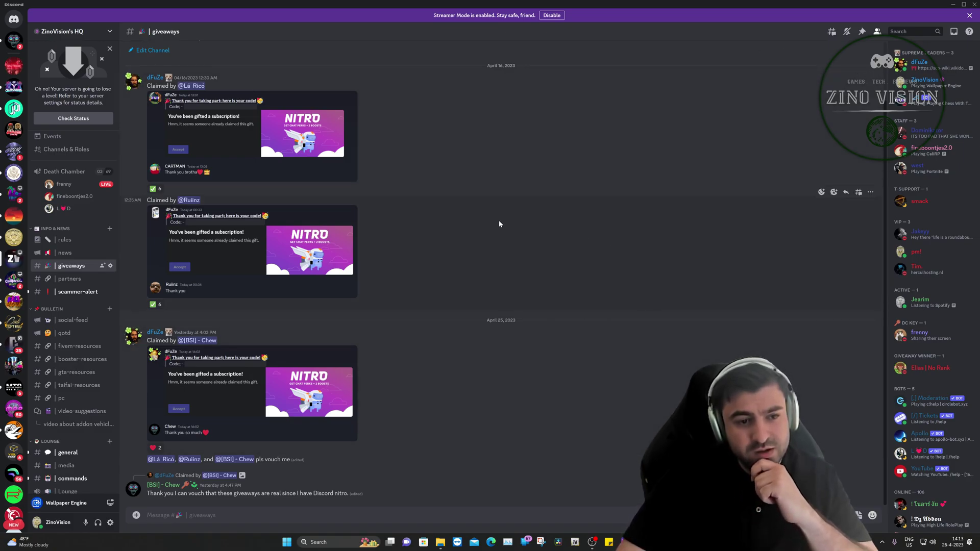
Step: Open the support forum channel in Discord
scroll(80, 345, "down", 7)
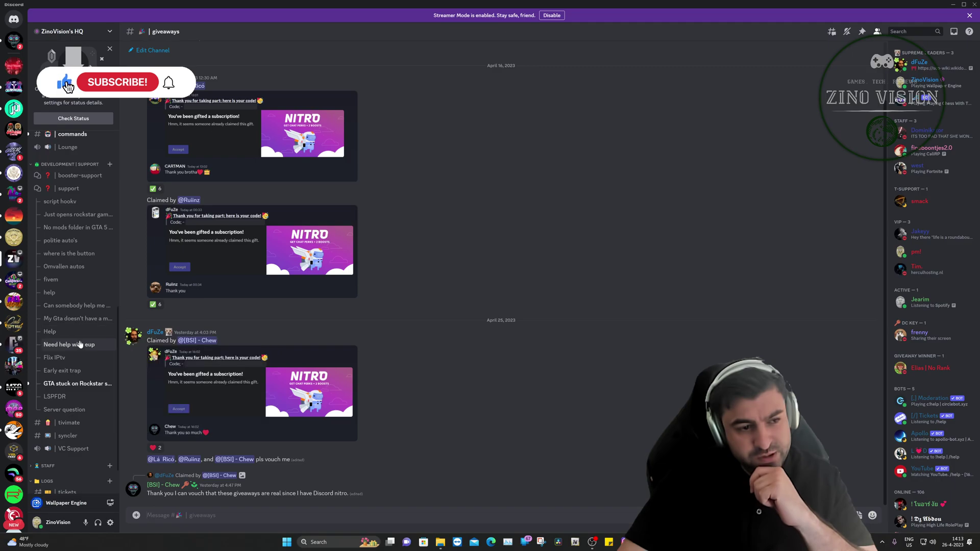
scroll(80, 345, "up", 1)
left_click(67, 150)
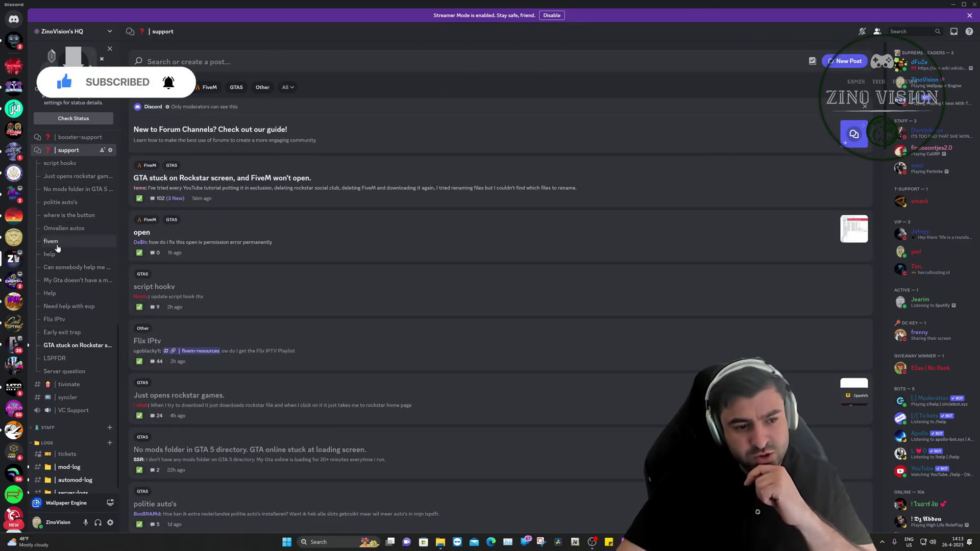
Step: In gta-resources, highlight step 5 of the conversion guide and follow the Addon Creator Vehicle link
scroll(458, 343, "down", 5)
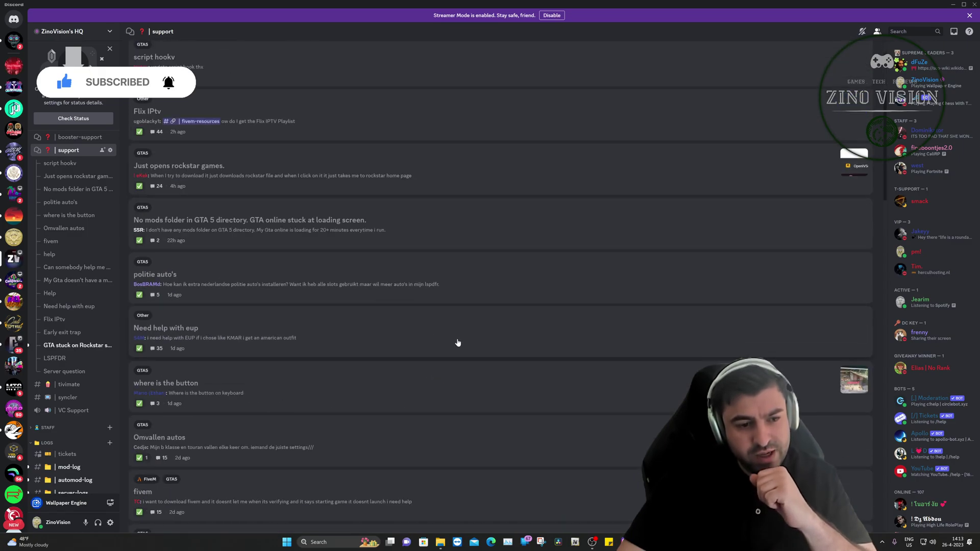
scroll(454, 345, "down", 10)
scroll(97, 389, "up", 8)
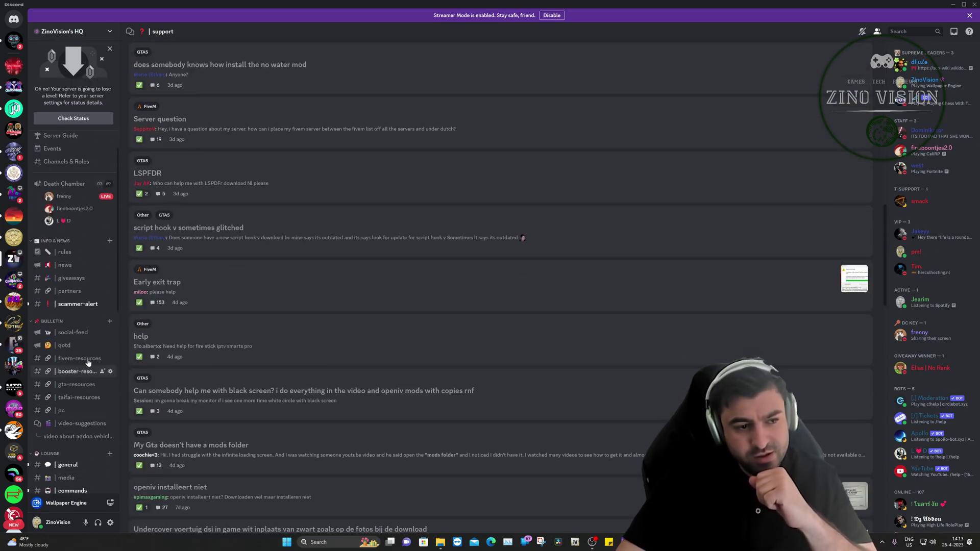
scroll(88, 362, "up", 1)
left_click(79, 410)
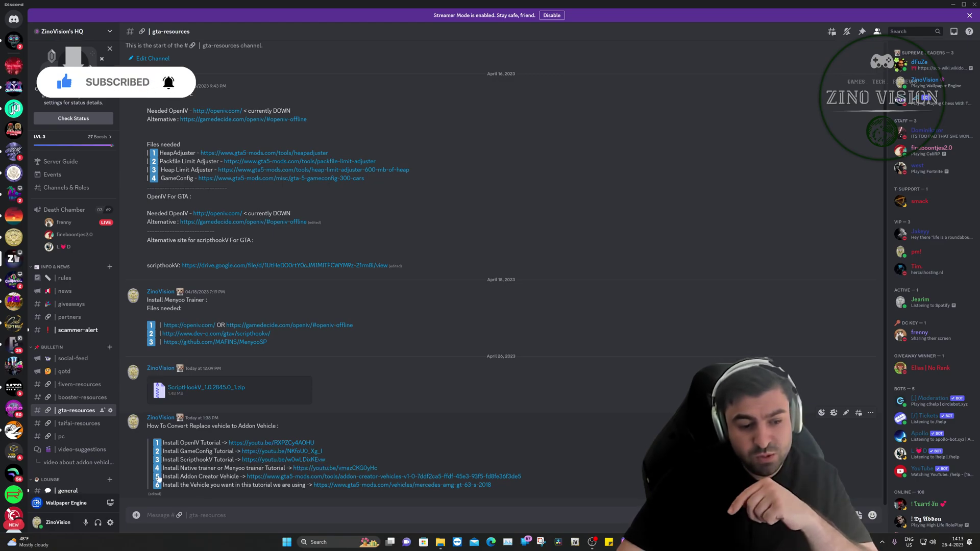
left_click_drag(179, 477, 234, 486)
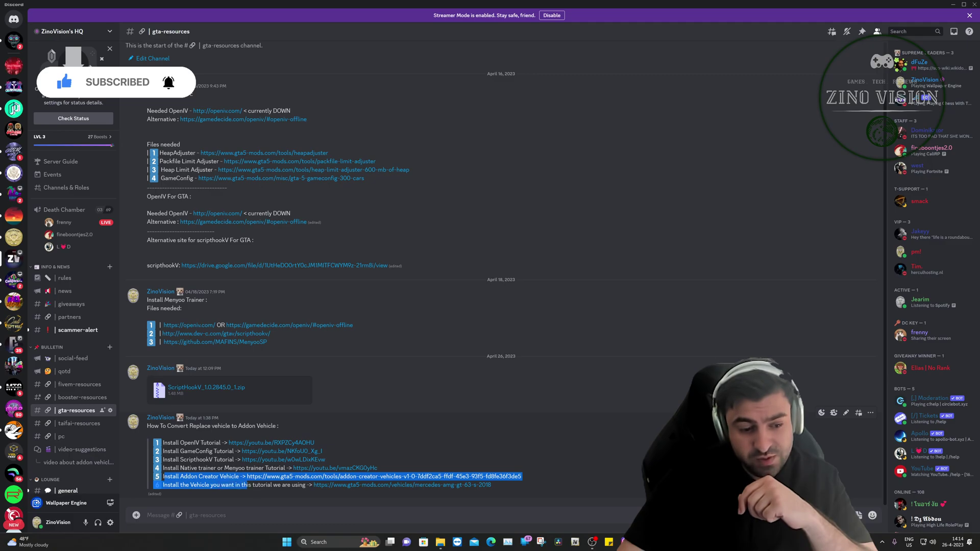
left_click(248, 485)
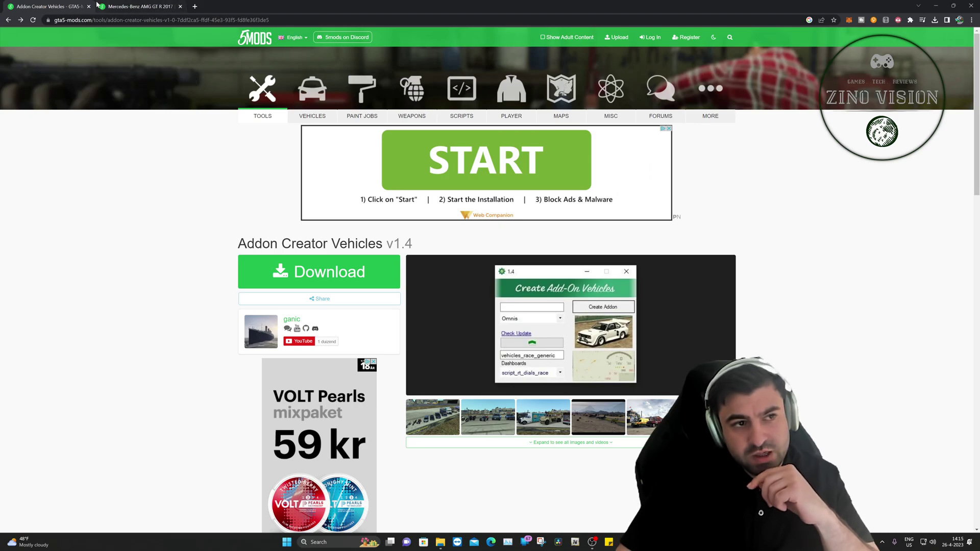
Step: Download the Addon Creator Vehicles 1.4 and Mercedes-Benz AMG GT R 2017 files, then minimise the browser
left_click(319, 272)
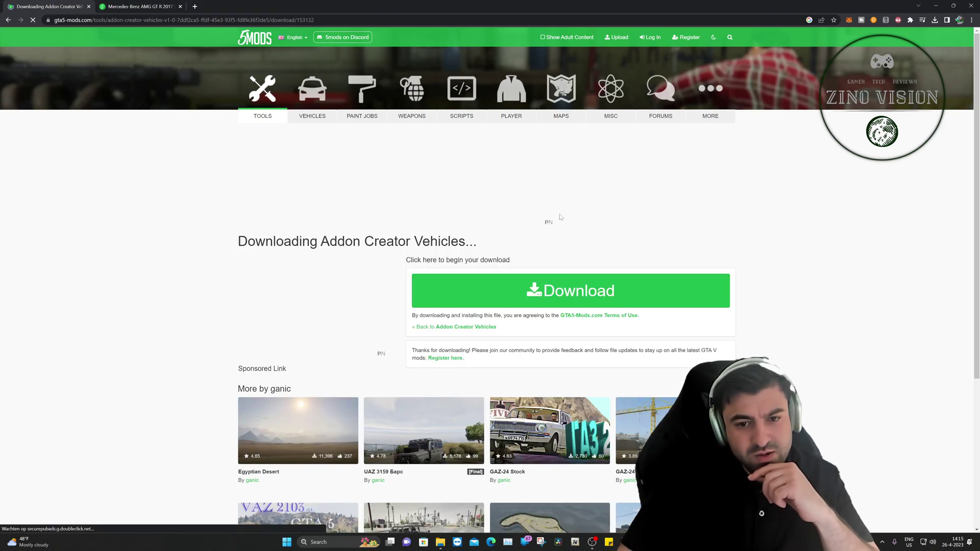
left_click(520, 289)
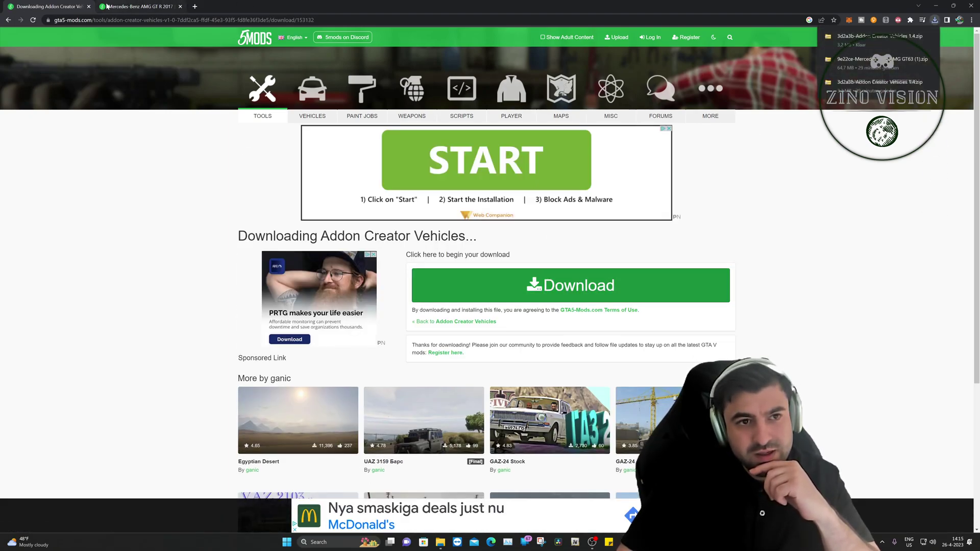
left_click(138, 7)
left_click(319, 272)
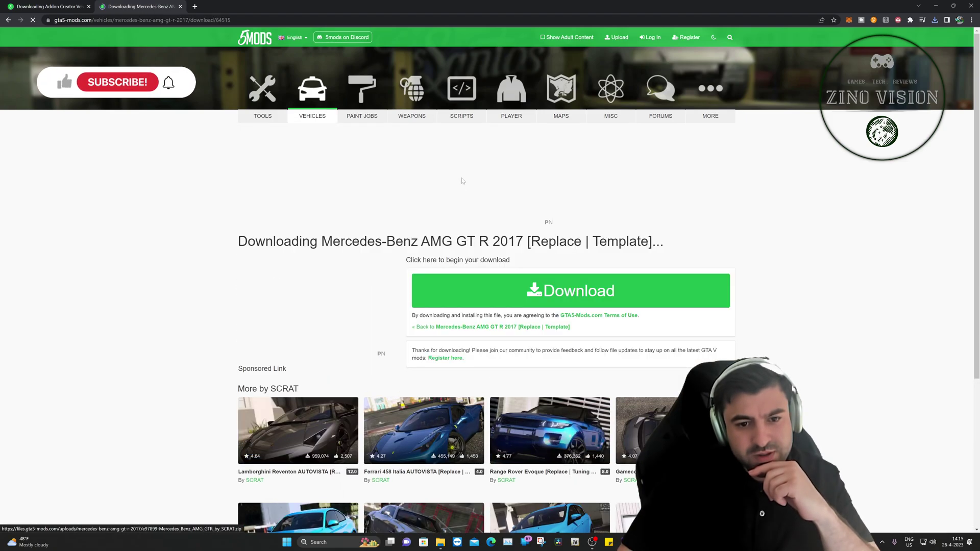
left_click(494, 292)
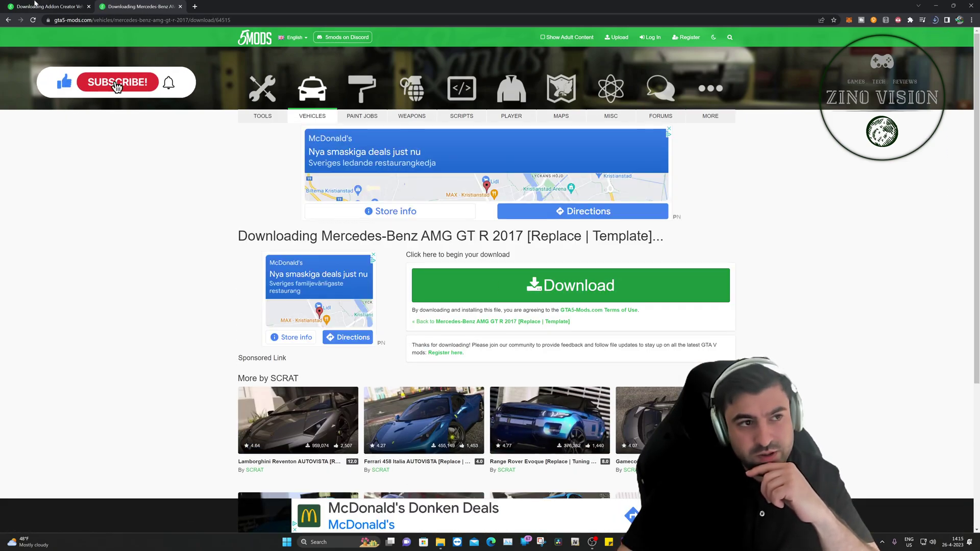
left_click(76, 6)
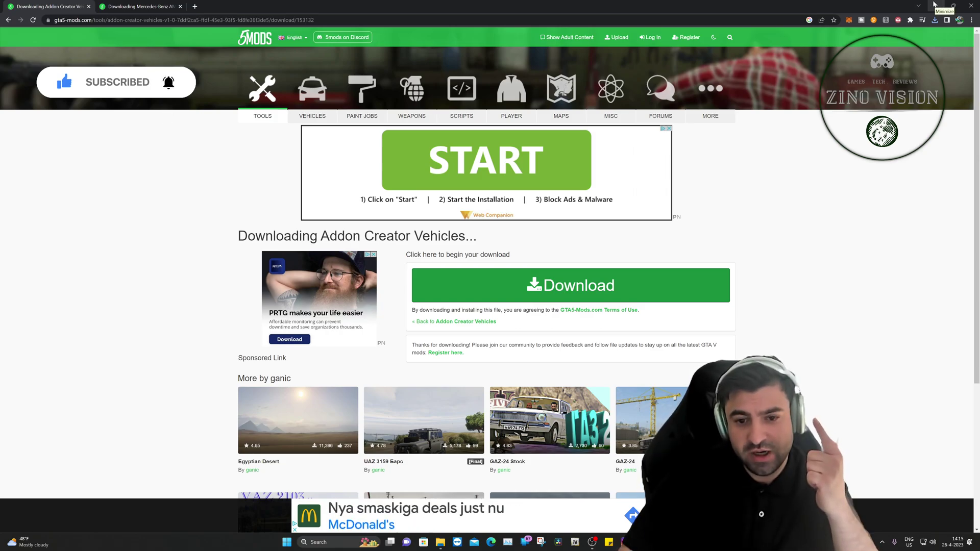
left_click(934, 5)
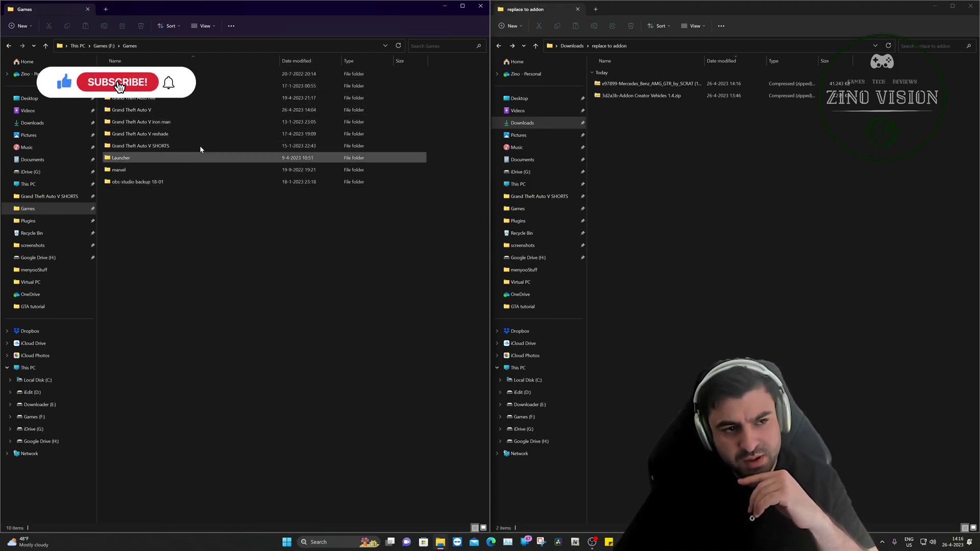
left_click(204, 123)
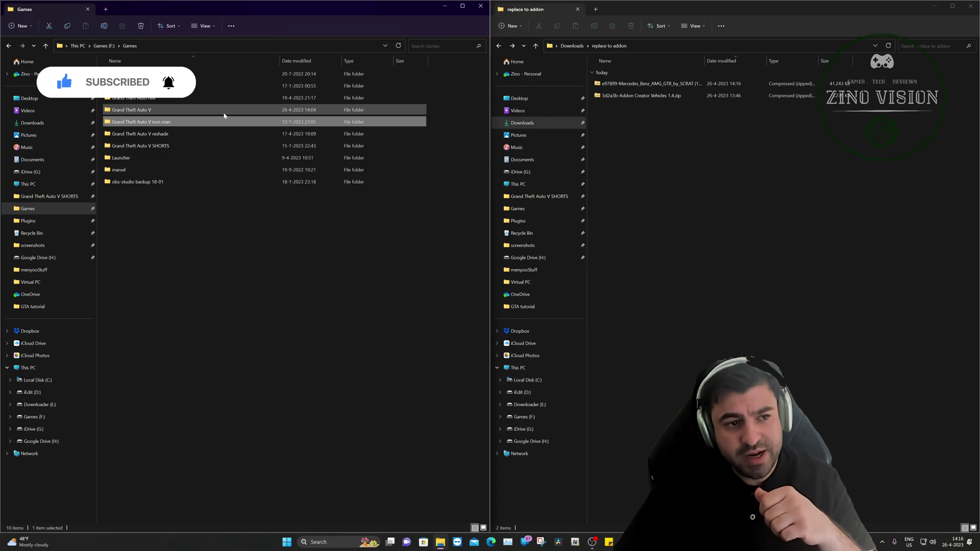
right_click(184, 125)
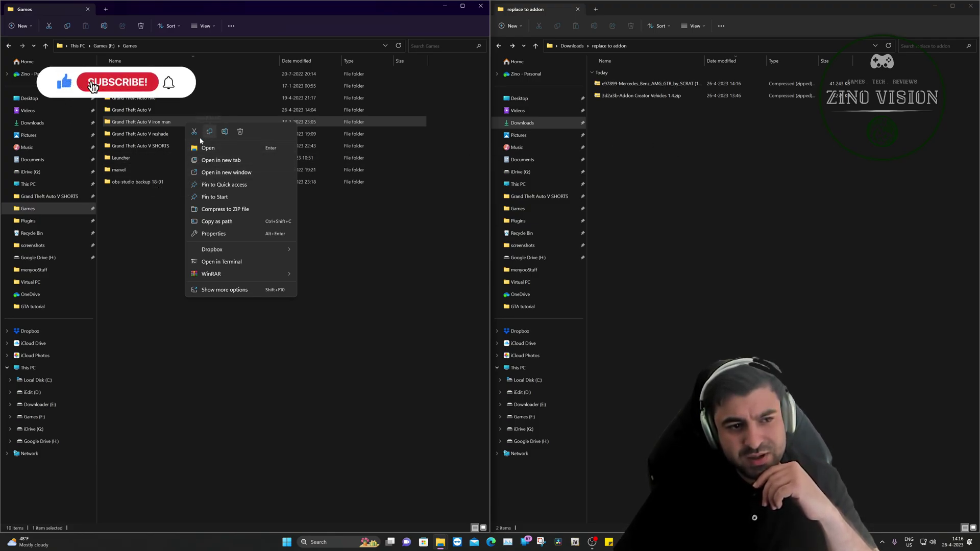
left_click(136, 217)
right_click(137, 217)
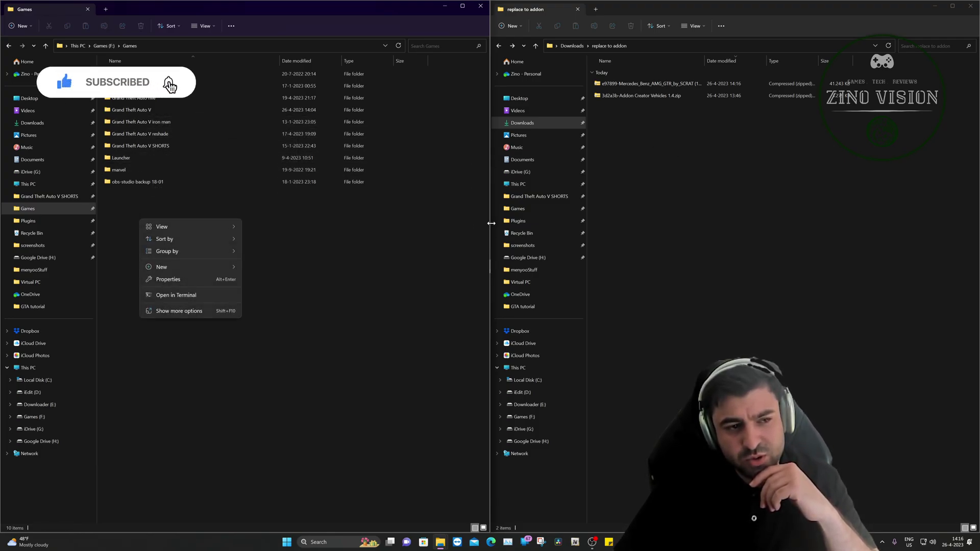
left_click(304, 179)
left_click(134, 112)
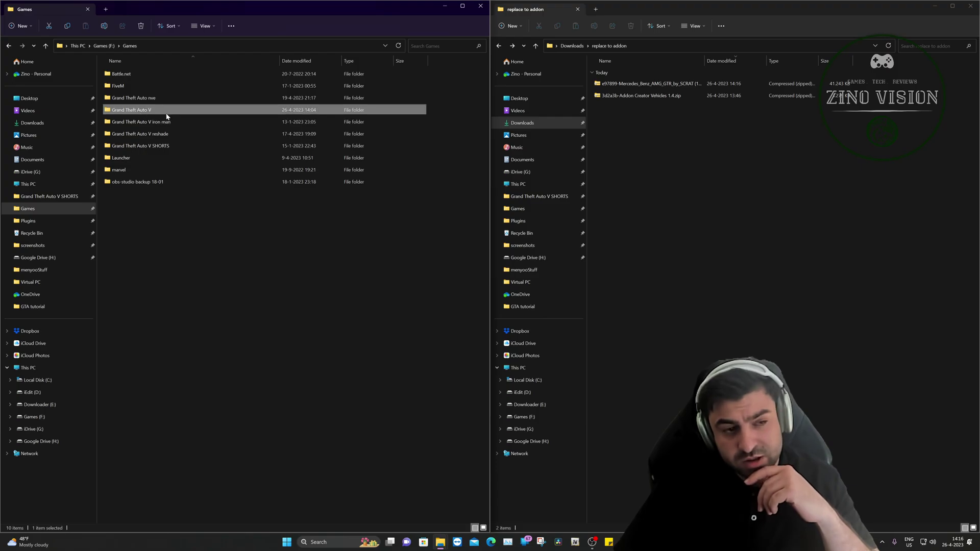
left_click(159, 124)
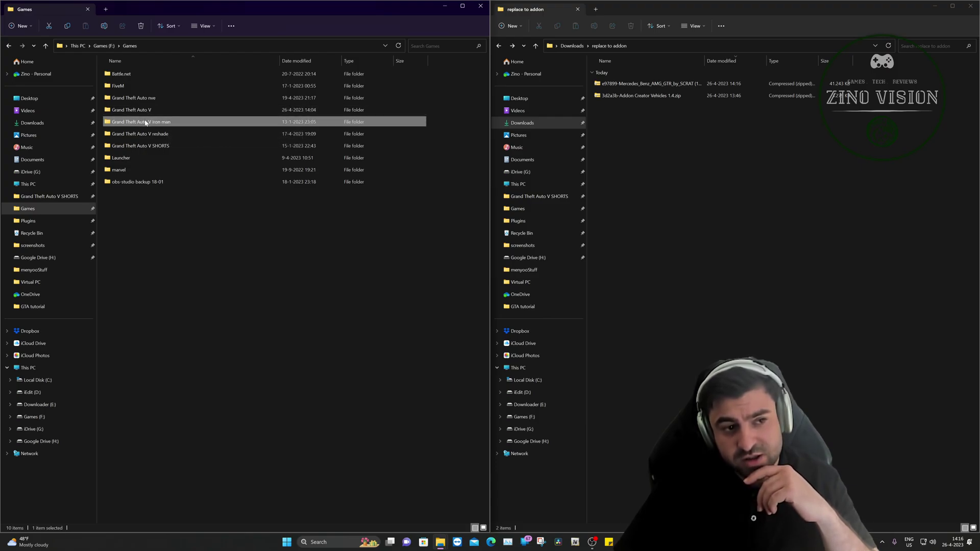
left_click(247, 230)
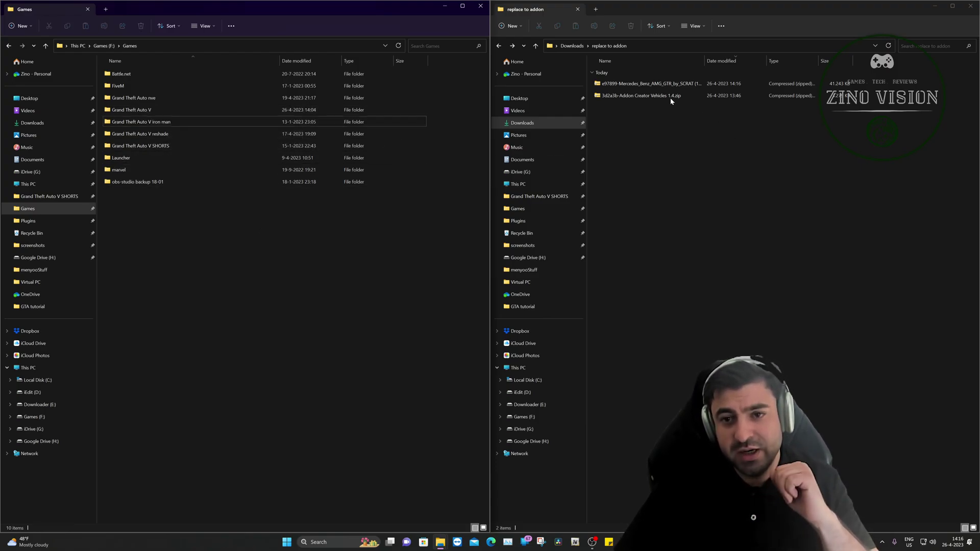
left_click(628, 125)
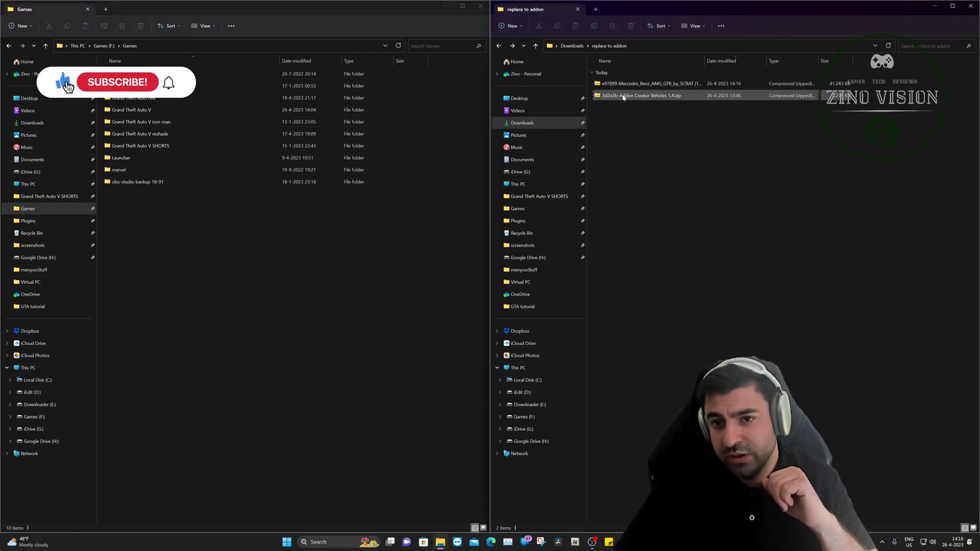
left_click(646, 97)
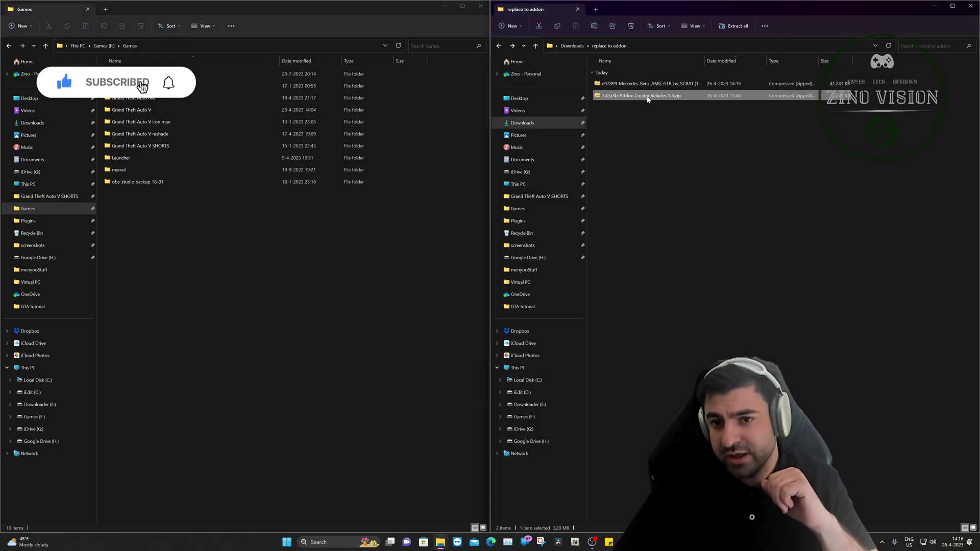
Step: Extract the Addon Creator Vehicles zip and the Mercedes AMG GTR zip in place
right_click(647, 99)
left_click(684, 172)
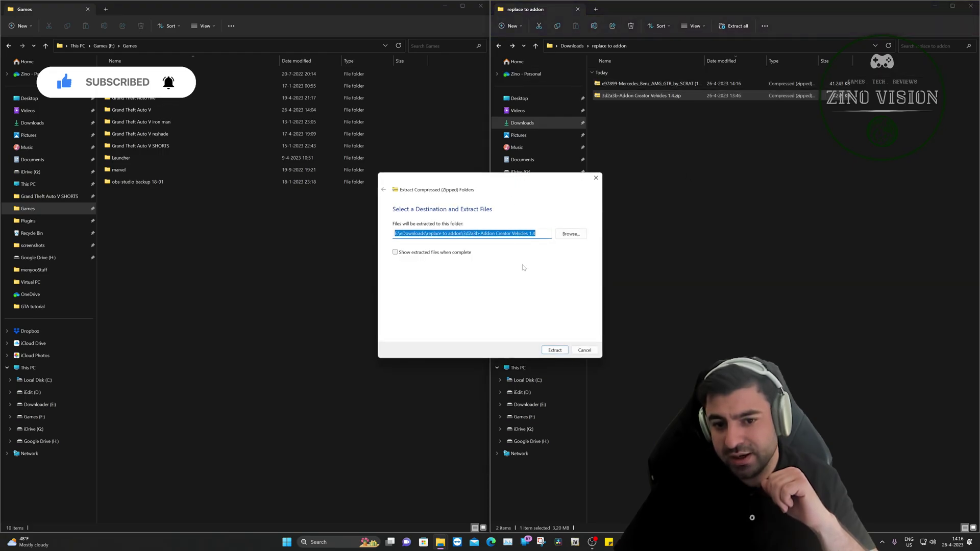
left_click(555, 351)
left_click(622, 85)
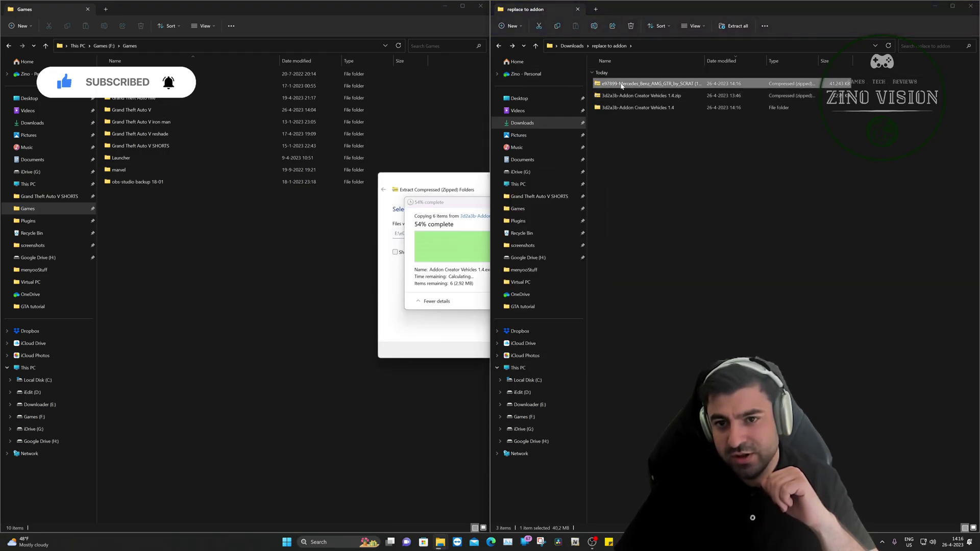
right_click(622, 85)
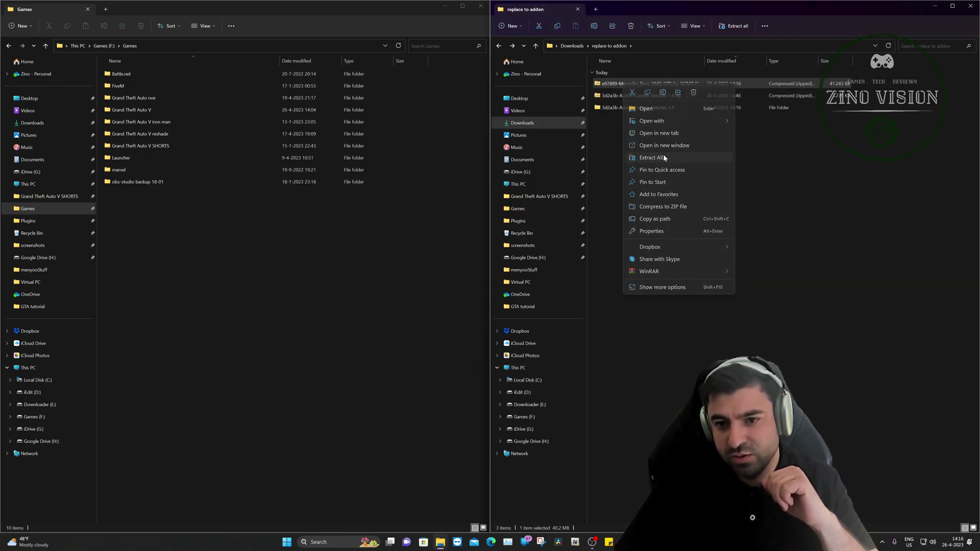
left_click(664, 158)
key("Return")
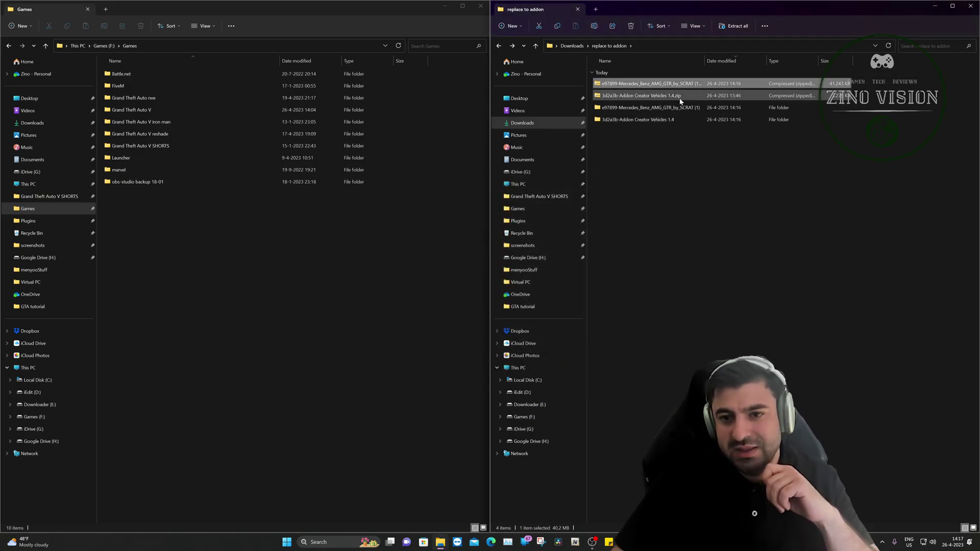
Step: In Mercedes_Benz_AMG_GTR_by_SCRAT\REPLACE\Files, rename feltzer2.ytd to GTR.ytd
left_click(620, 120)
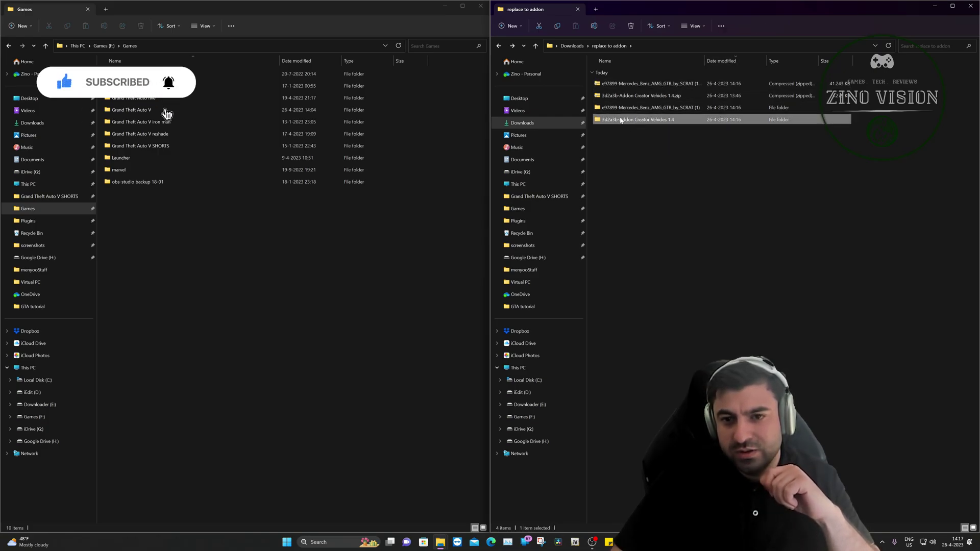
double_click(622, 108)
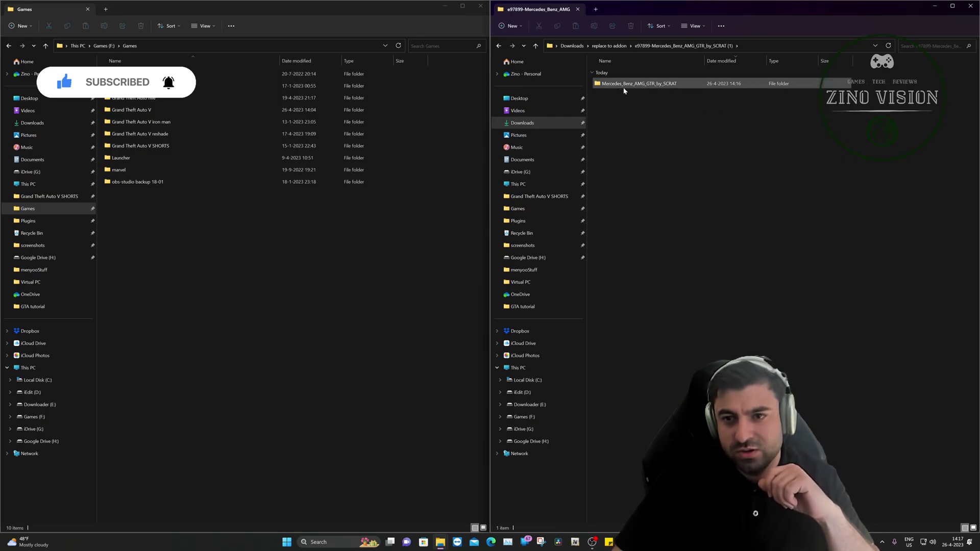
double_click(626, 87)
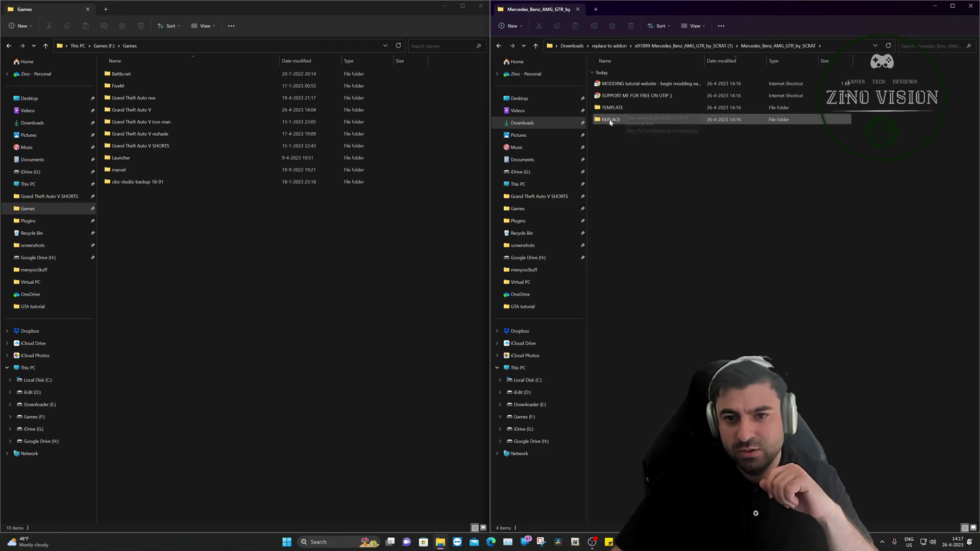
double_click(612, 120)
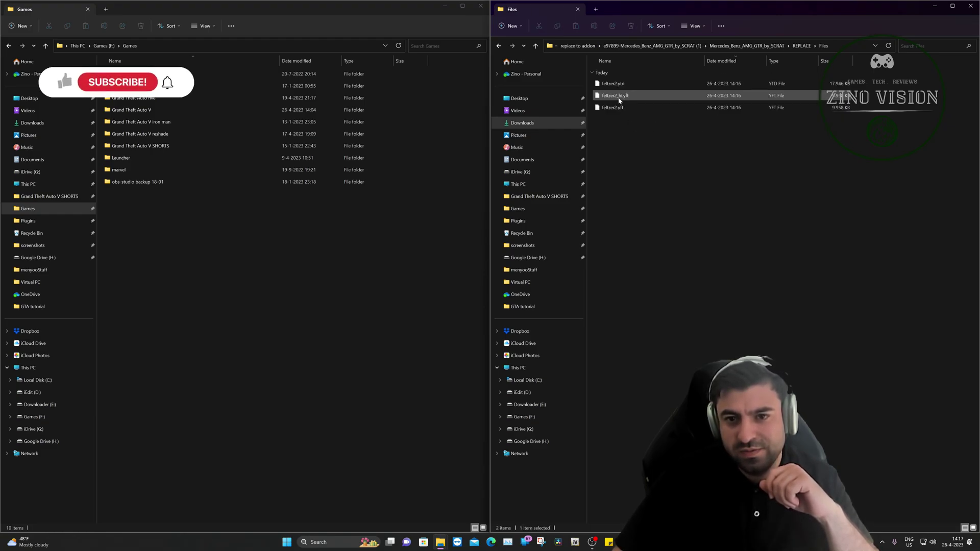
double_click(619, 96)
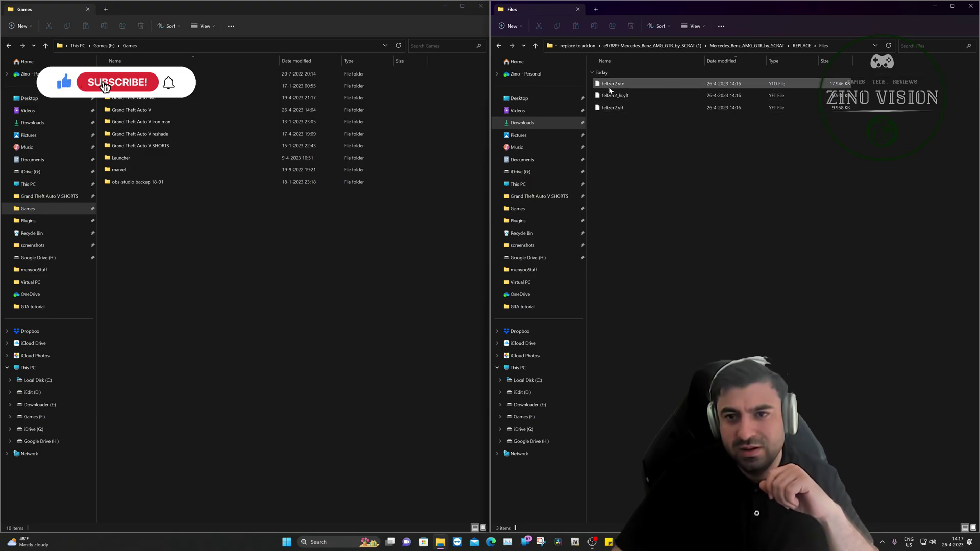
left_click(616, 85)
left_click(611, 84)
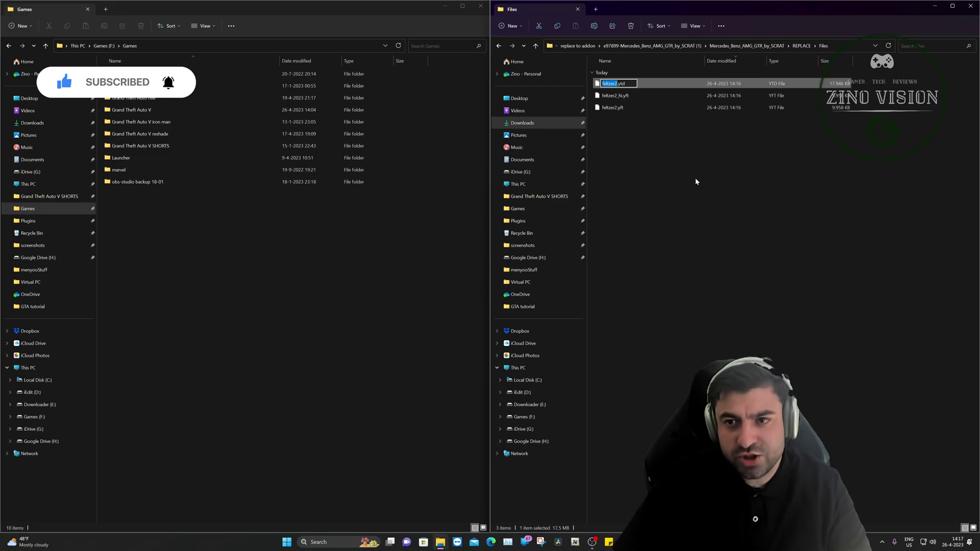
type("GTR")
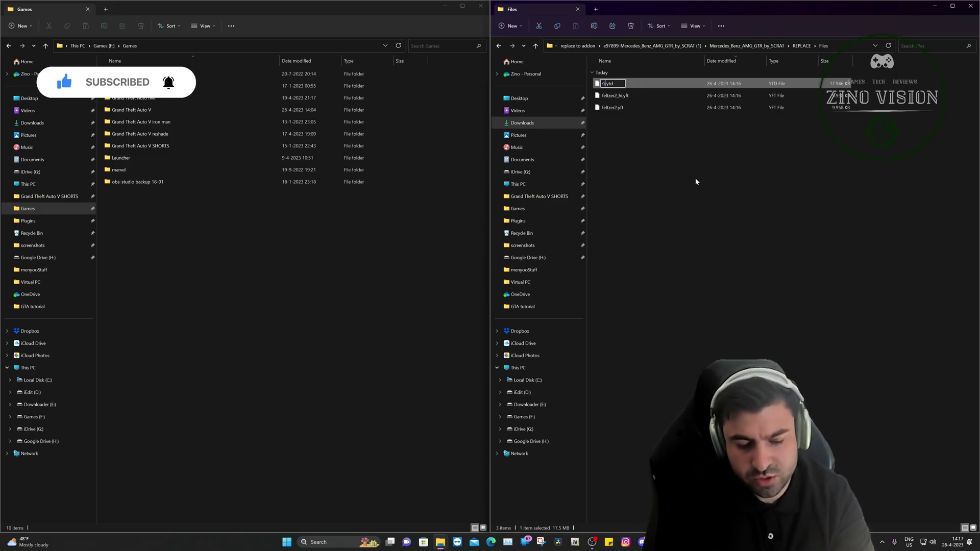
Step: Confirm GTR.ytd and rename feltzer2.yft to GTR.yft
key("Return")
left_click(612, 96)
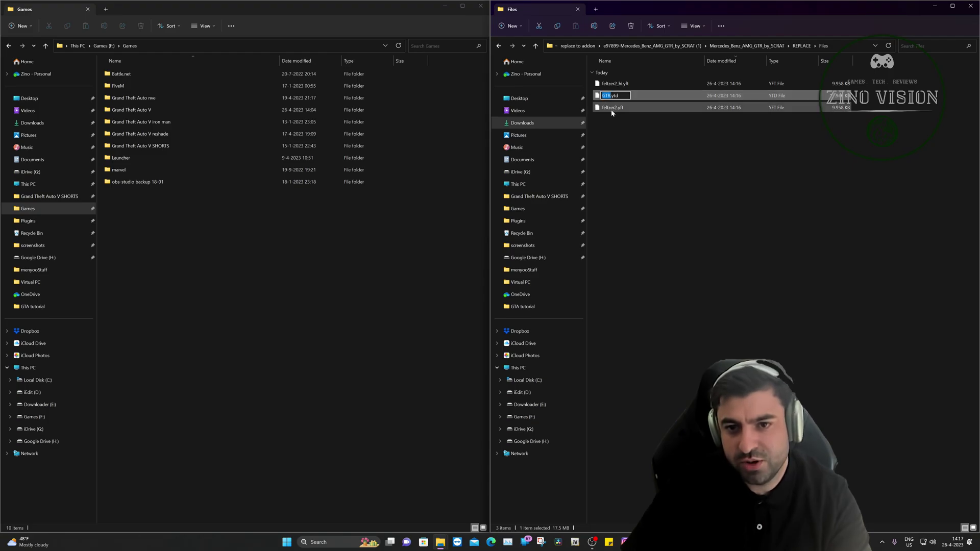
left_click(612, 109)
left_click(612, 109)
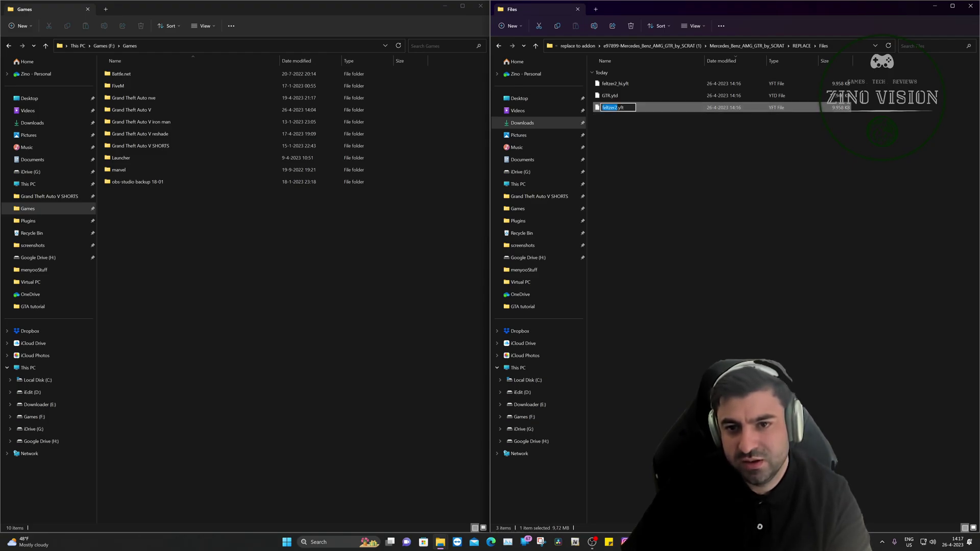
left_click(613, 108)
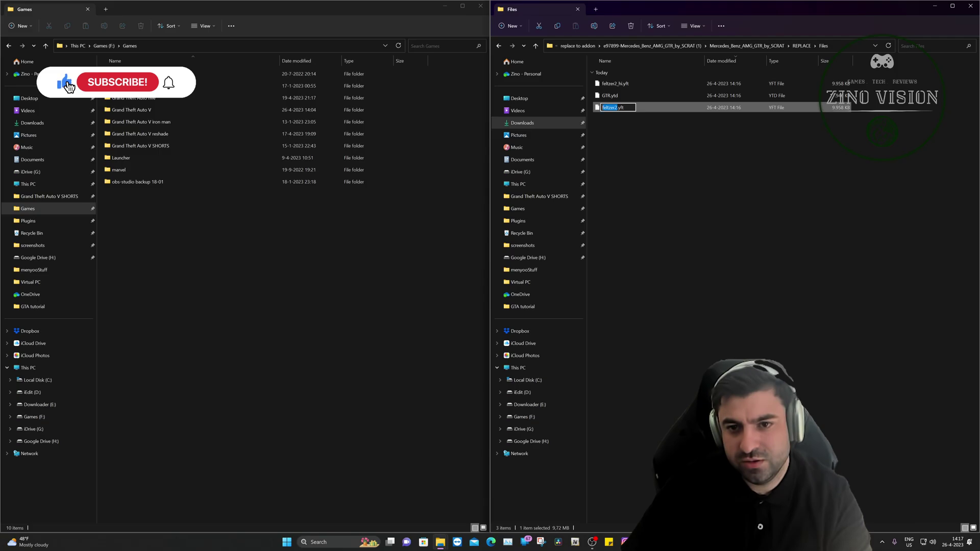
type("GTR")
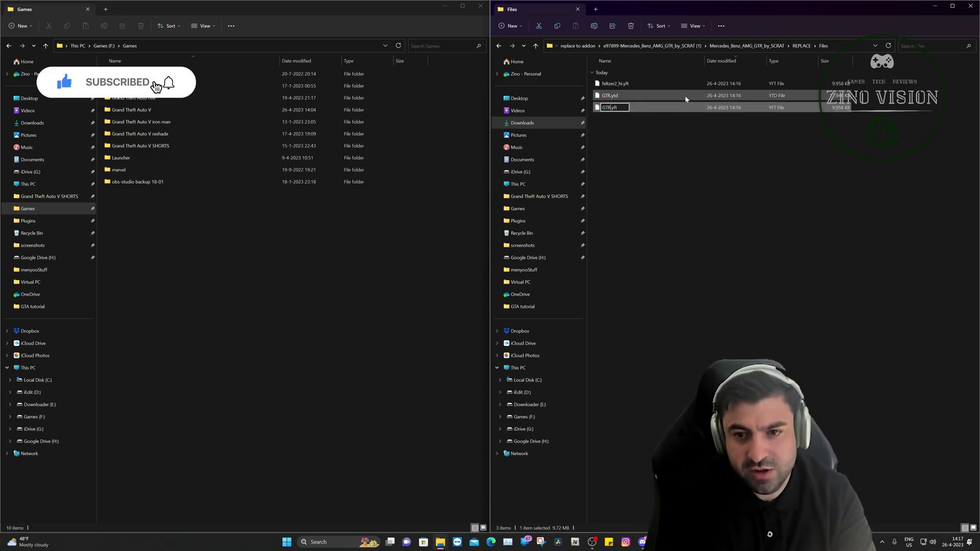
Step: Rename feltzer2_hi.yft to GTR_hi.yft
left_click(613, 85)
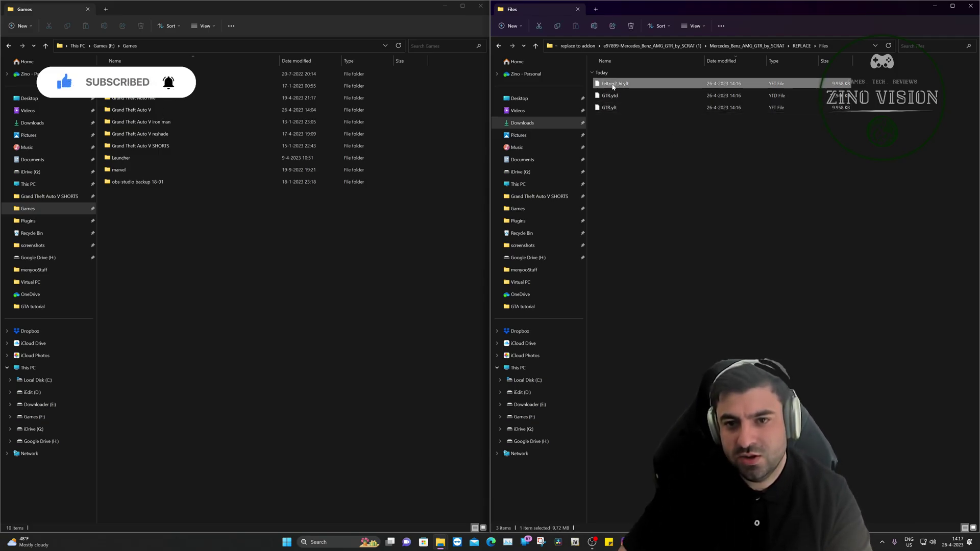
left_click(612, 85)
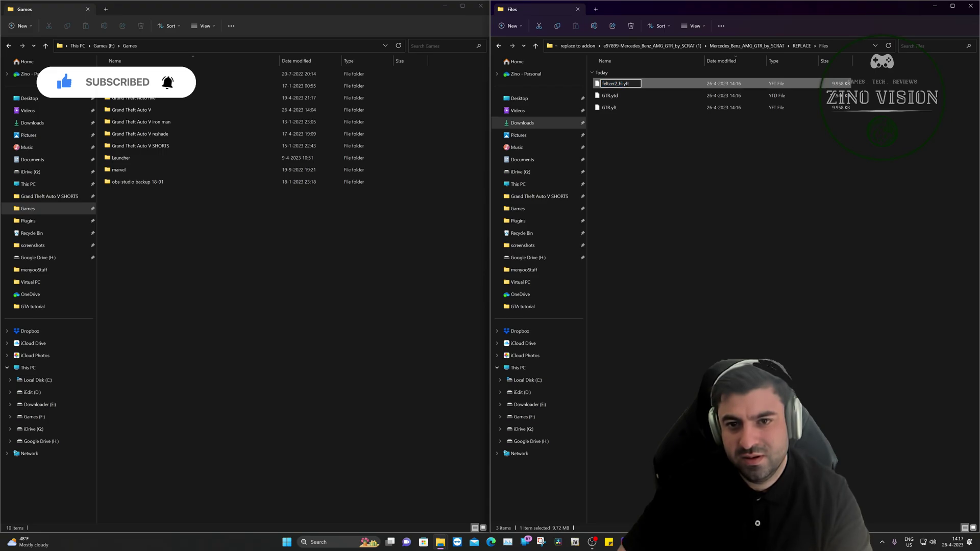
left_click_drag(616, 84, 585, 84)
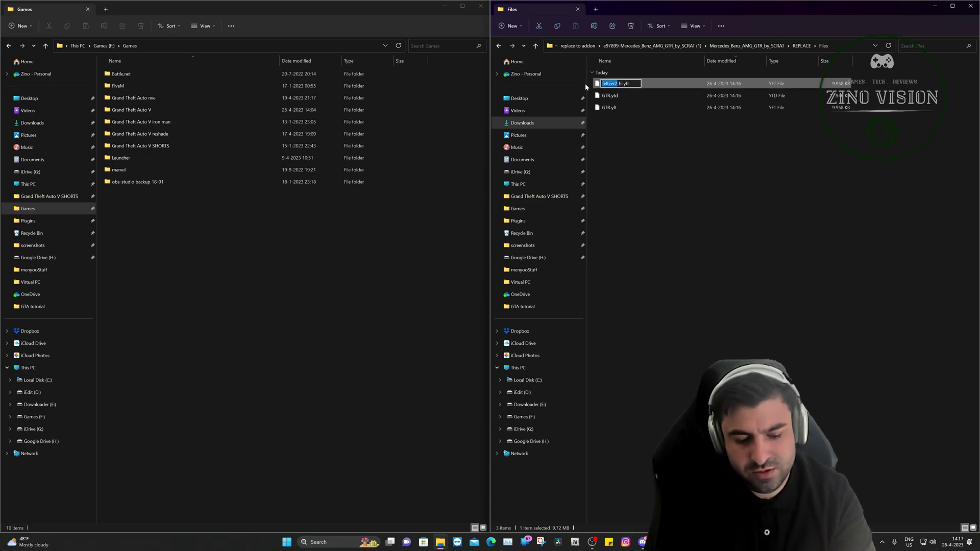
type("GTR")
key("Return")
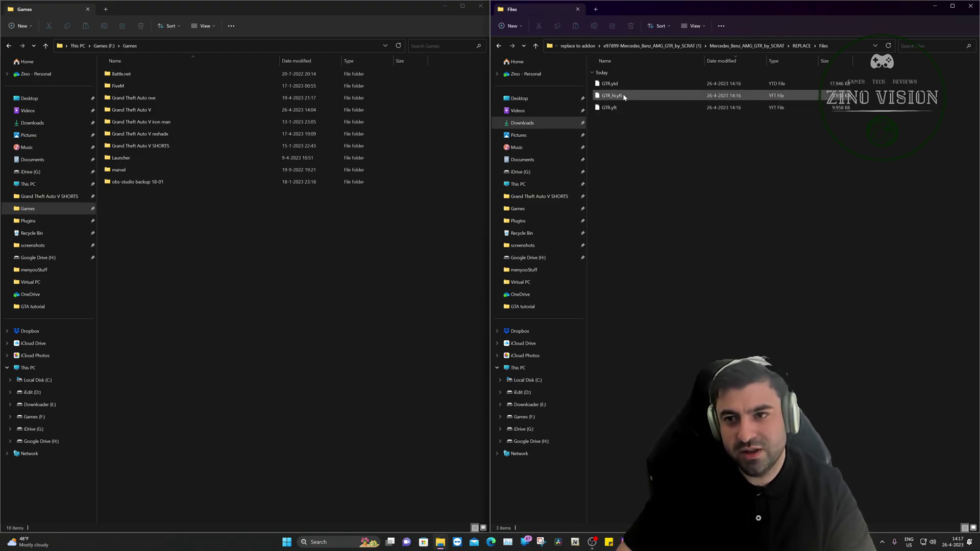
Step: Go back to 'replace to addon' and launch Addon Creator Vehicles 1.4.exe from its folder
left_click(499, 45)
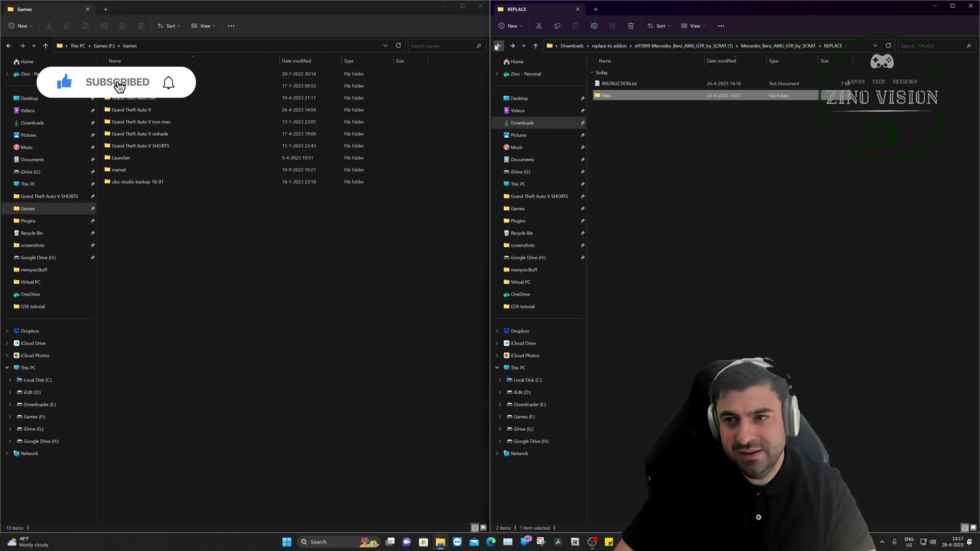
left_click(512, 46)
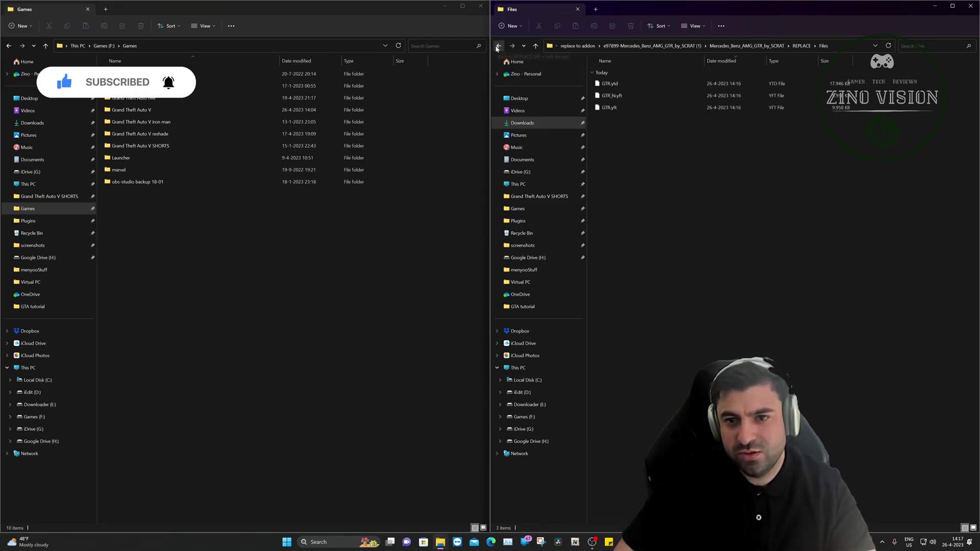
left_click(499, 46)
left_click(499, 45)
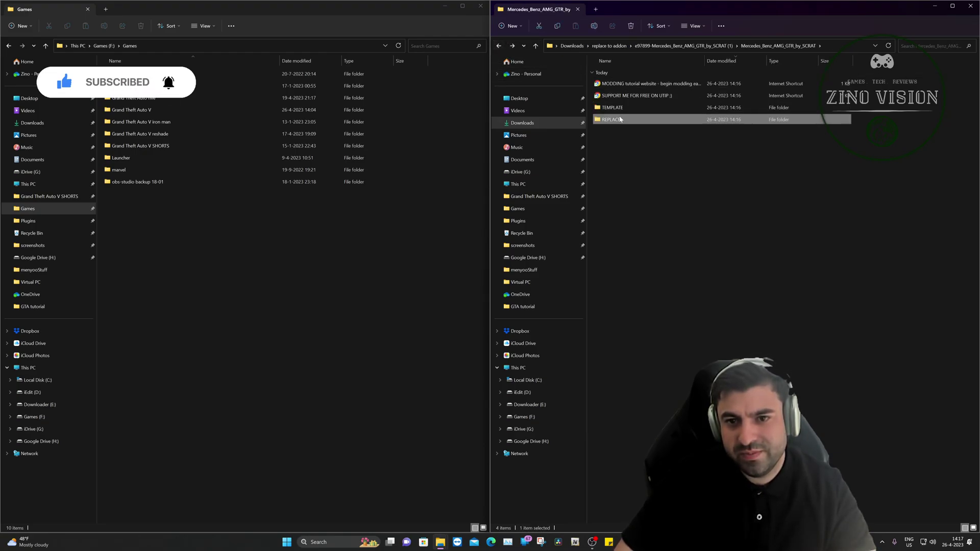
left_click(499, 46)
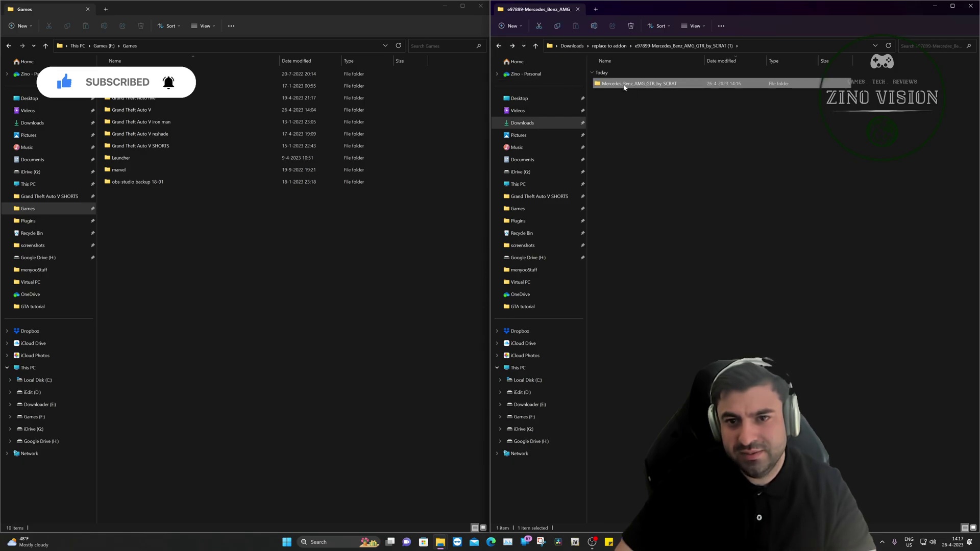
left_click(499, 46)
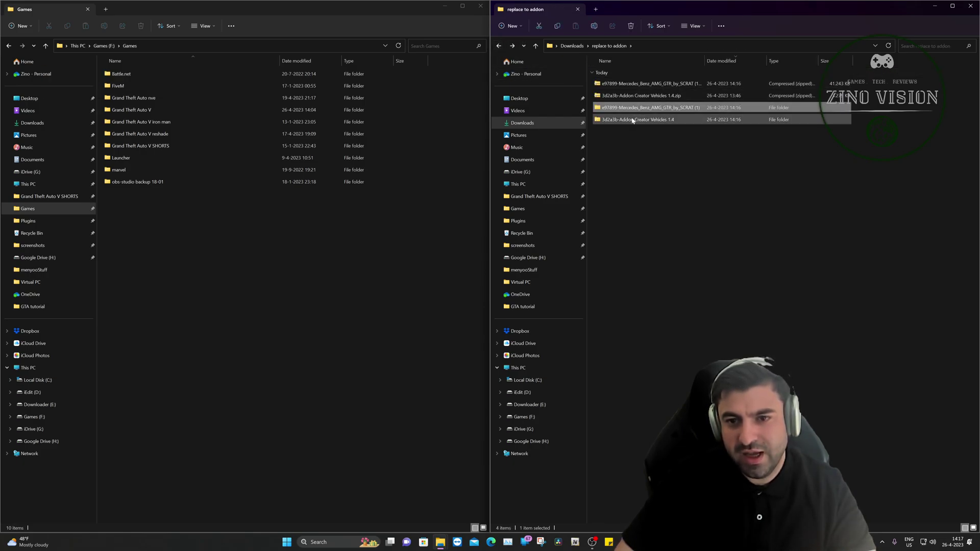
double_click(632, 120)
double_click(633, 84)
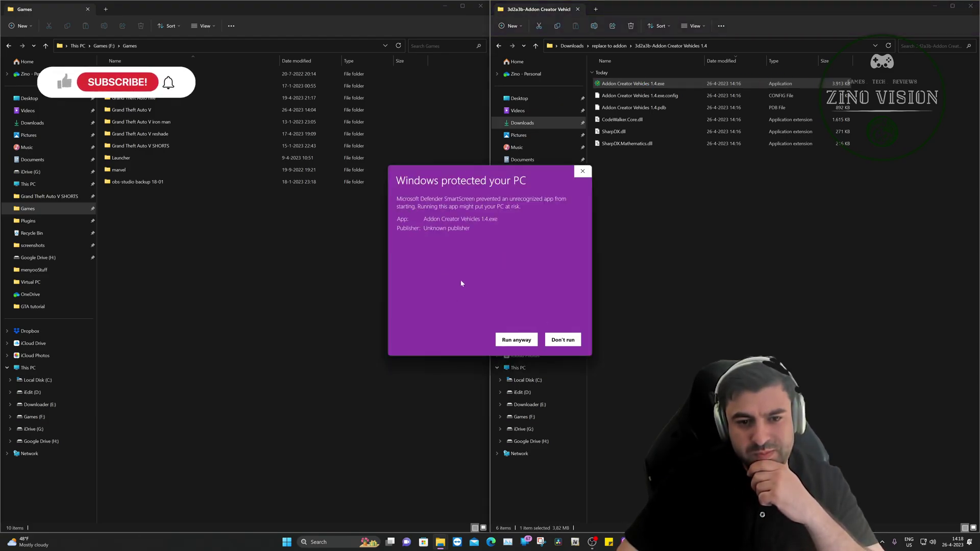
Step: Allow the unrecognised tool to run and choose Buffalo as the base vehicle, naming the add-on GTR
left_click(516, 339)
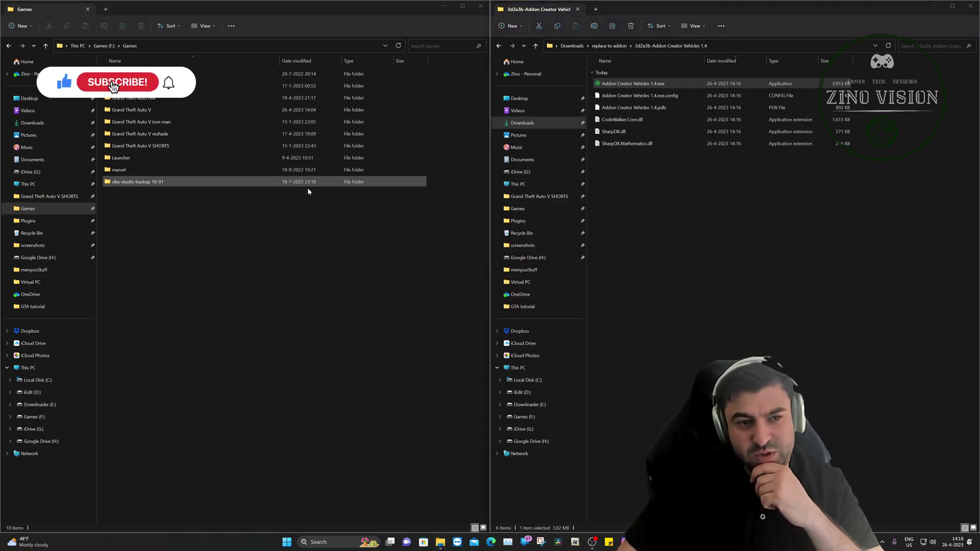
left_click(454, 276)
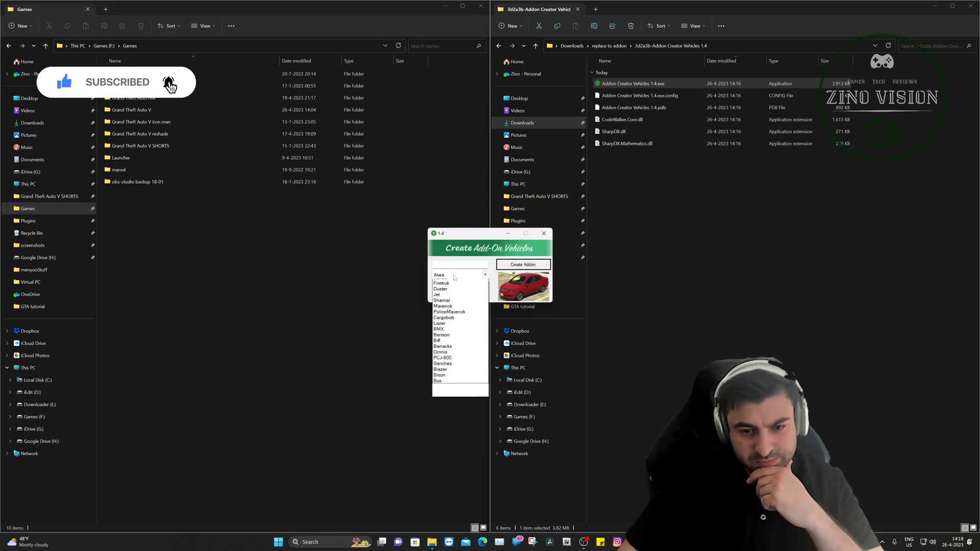
left_click(447, 294)
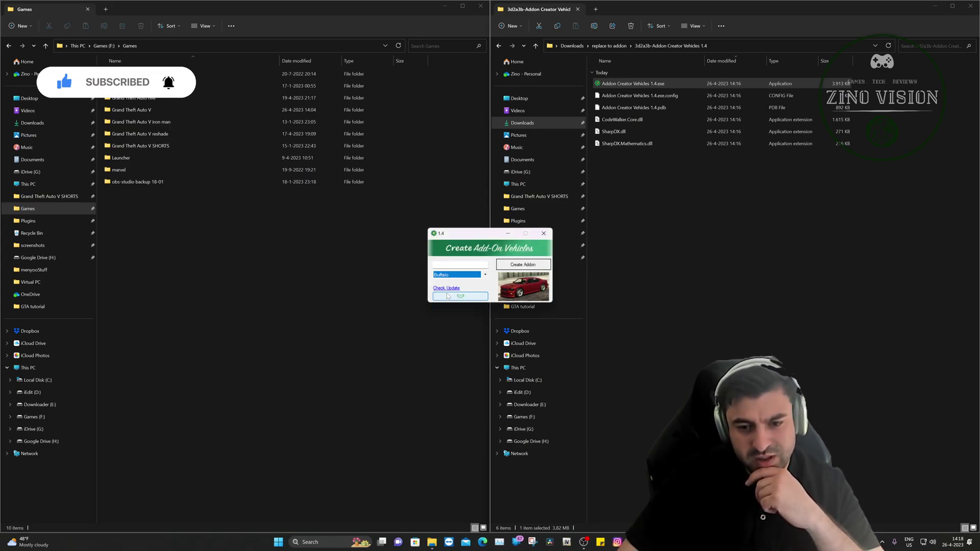
left_click(449, 265)
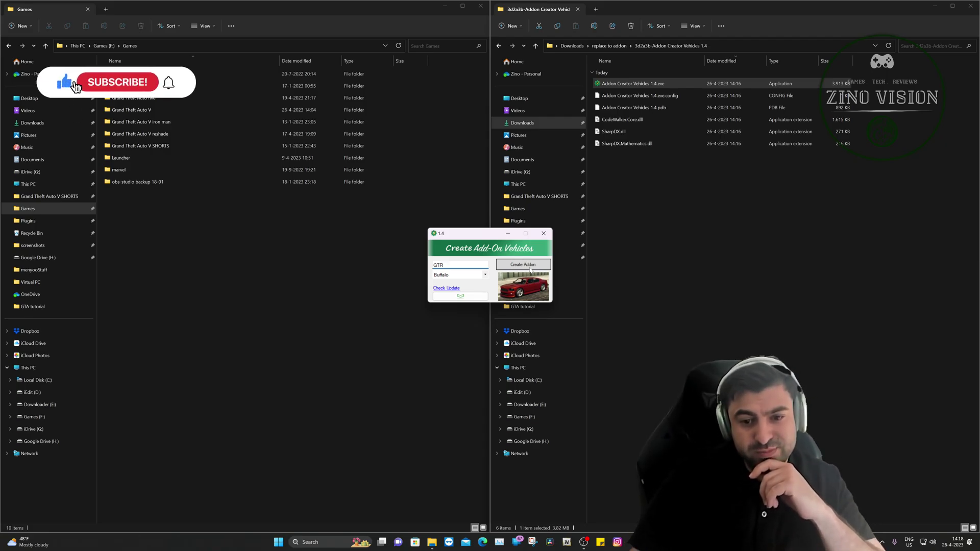
Step: Create the GTR add-on pack in the tool folder, dismiss the success message and close the tool
left_click(530, 271)
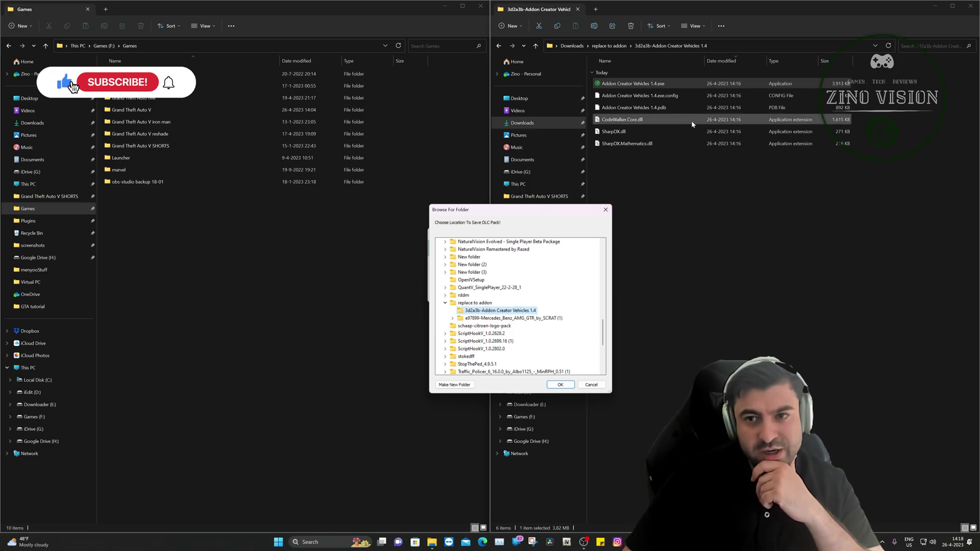
left_click(560, 385)
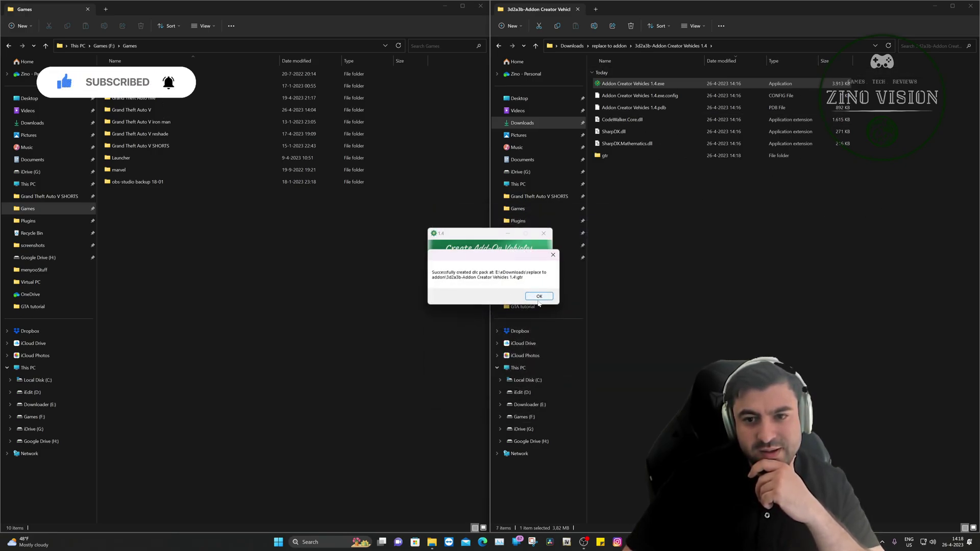
left_click(539, 297)
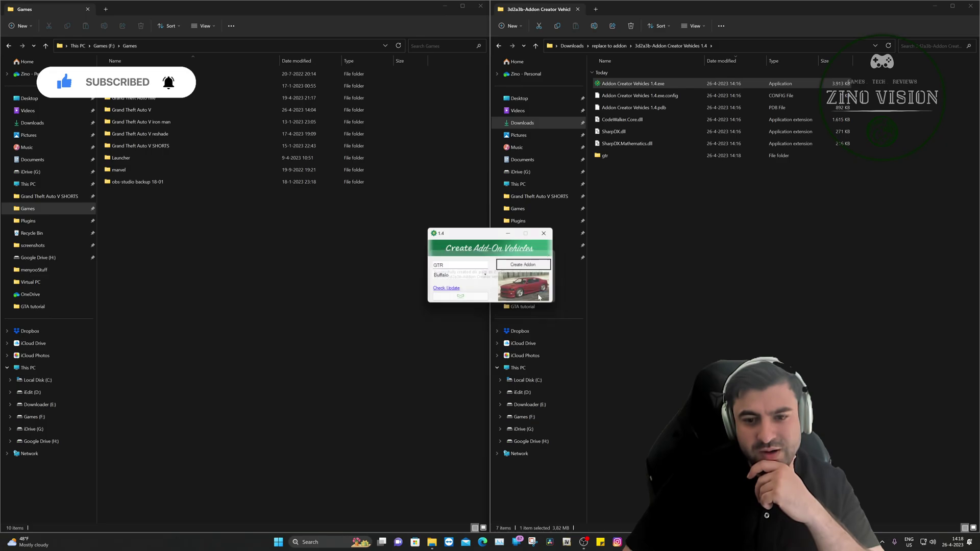
left_click(543, 234)
left_click(614, 155)
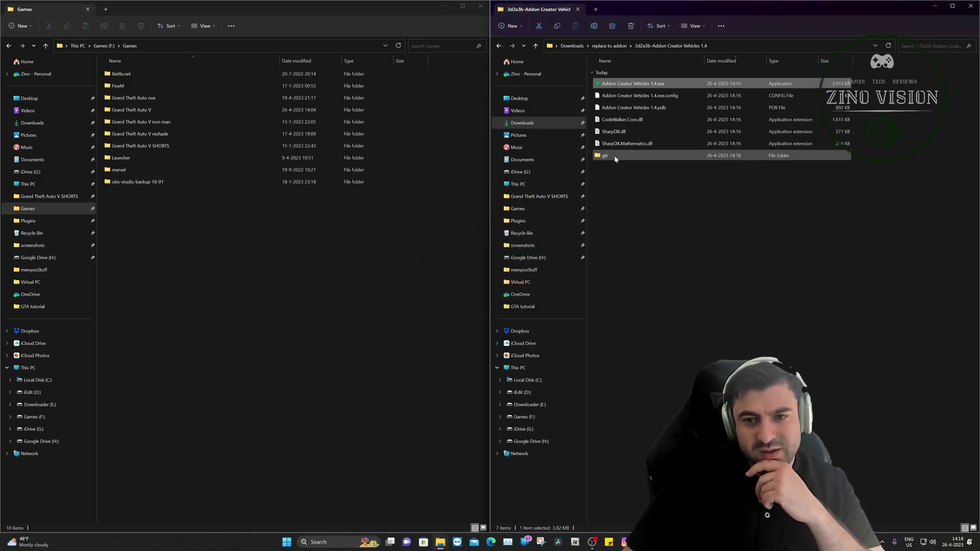
Step: Check that the gtr folder contains dlc.rpf, then go back to the tool folder
double_click(616, 158)
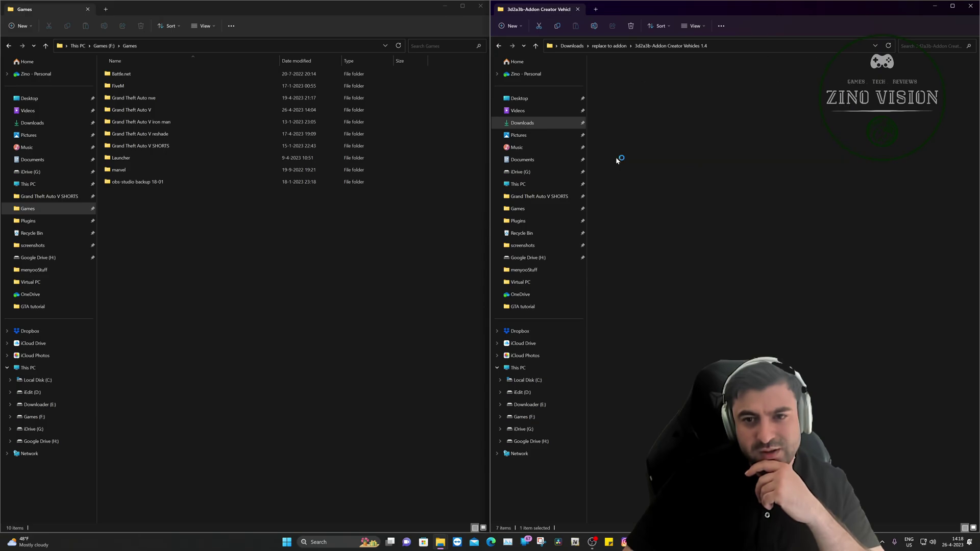
key("alt+Left")
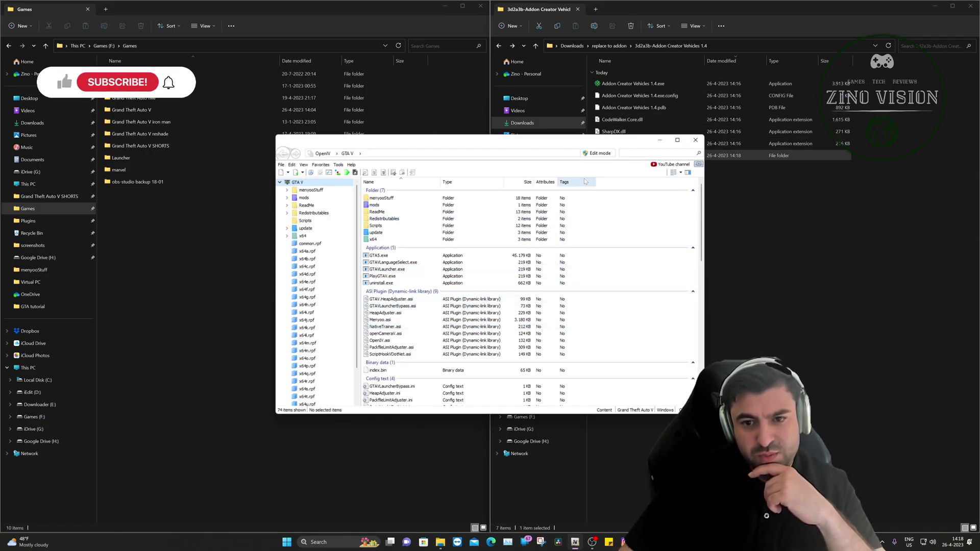
Step: Turn on OpenIV edit mode and navigate to update\x64\dlcpacks
left_click(600, 154)
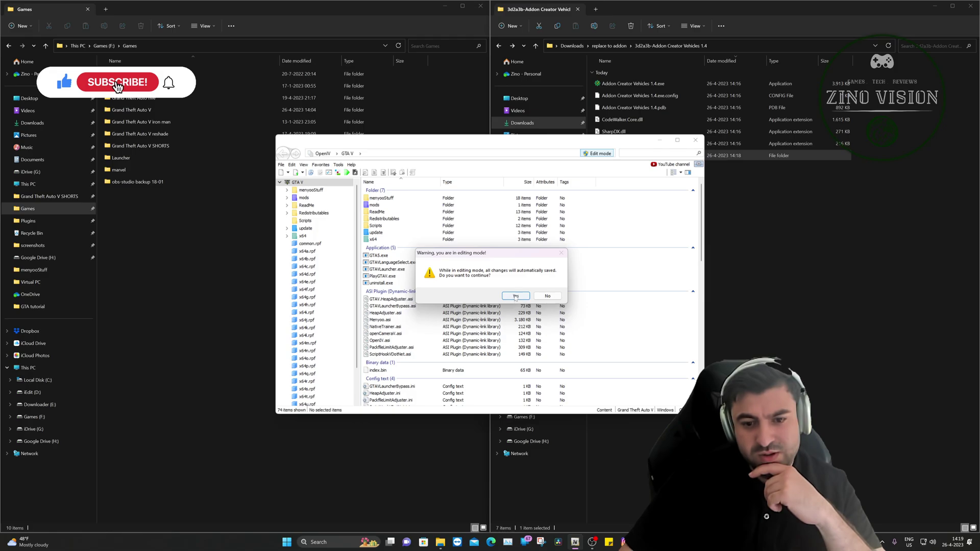
left_click(516, 297)
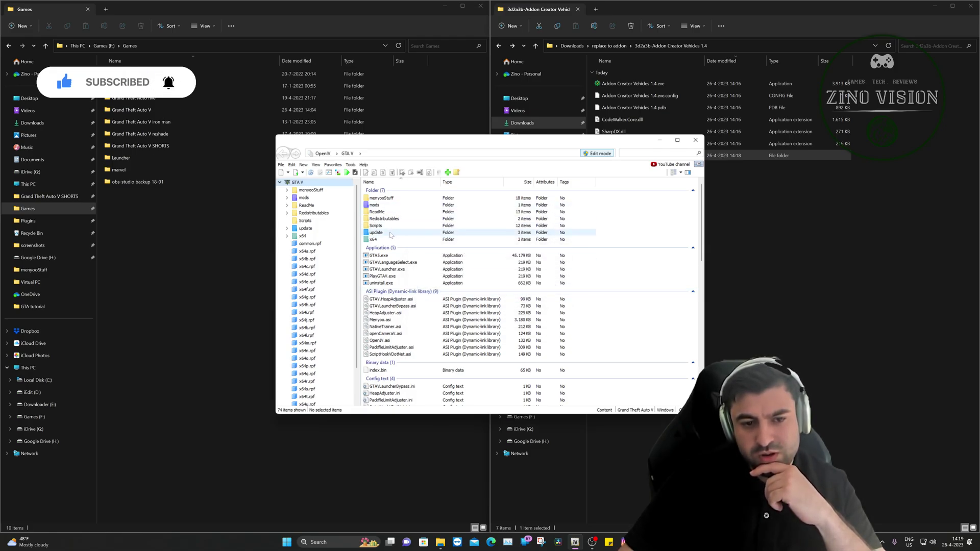
double_click(389, 234)
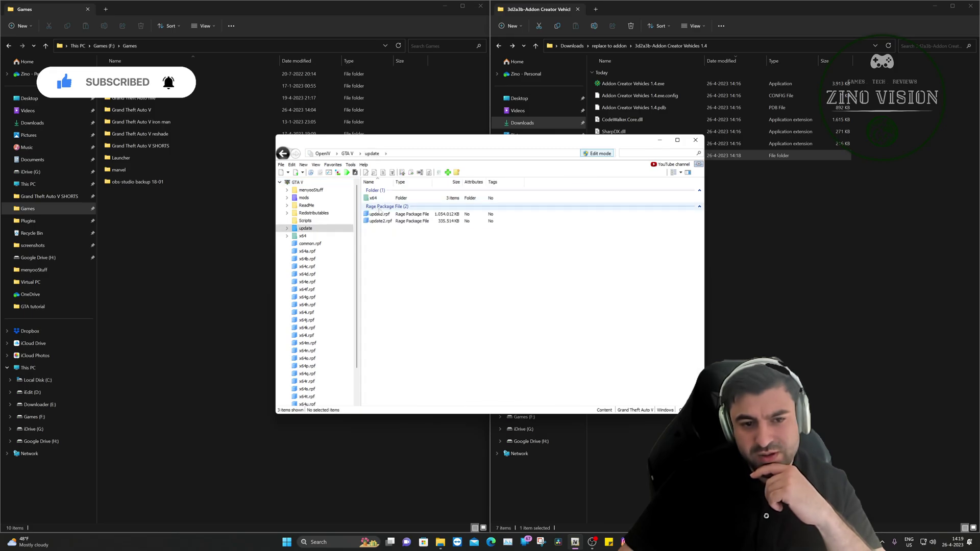
double_click(380, 198)
double_click(380, 205)
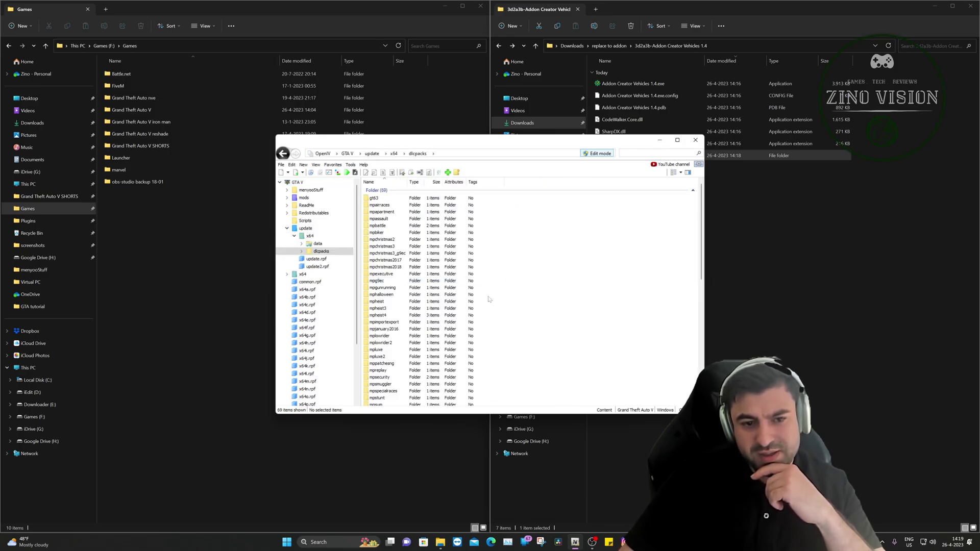
Step: Copy the gtr folder into dlcpacks and open its dlc.rpf
left_click_drag(603, 140, 520, 168)
left_click_drag(657, 159, 449, 264)
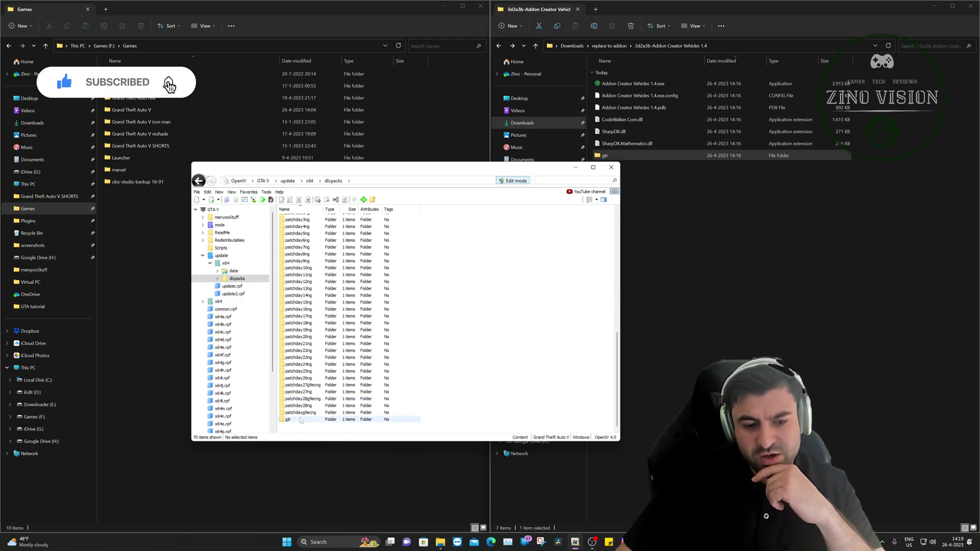
double_click(301, 420)
double_click(294, 227)
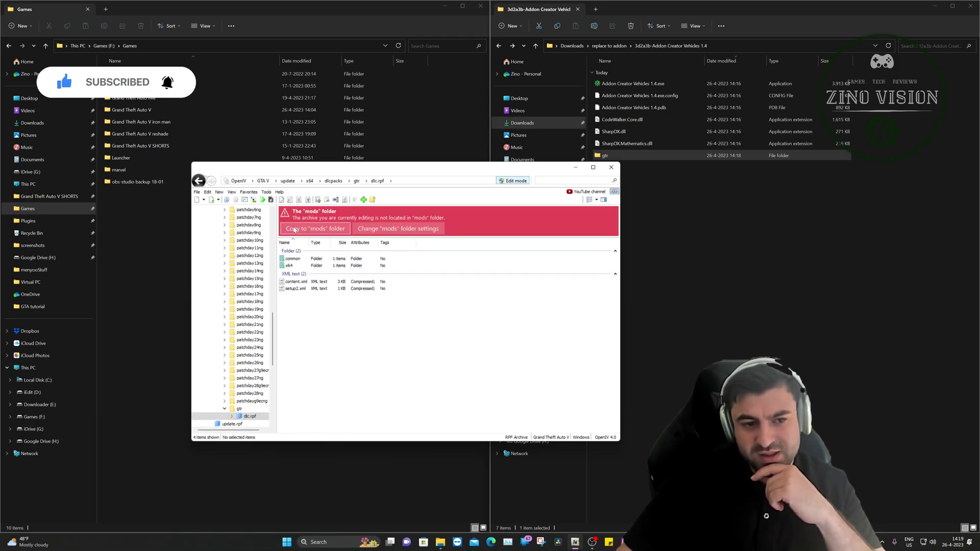